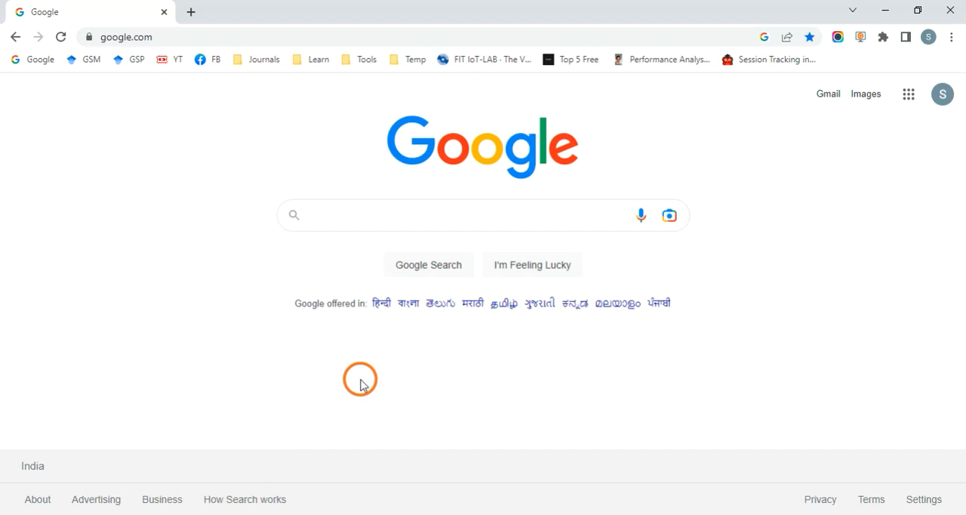
Step: Search Google for "apache tomcat download"
{"action": "left_click", "coordinate": [344, 213]}
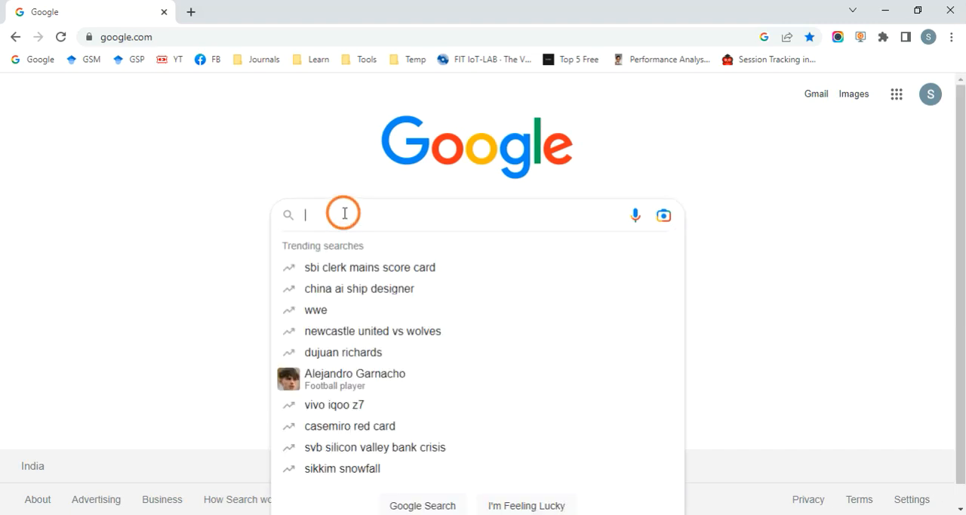
{"action": "type", "text": "apache tom"}
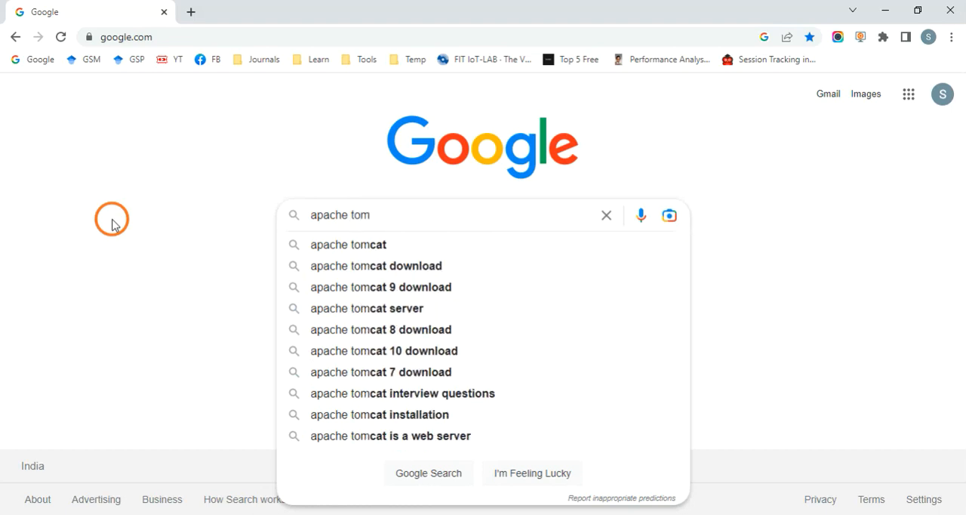
{"action": "type", "text": "cat"}
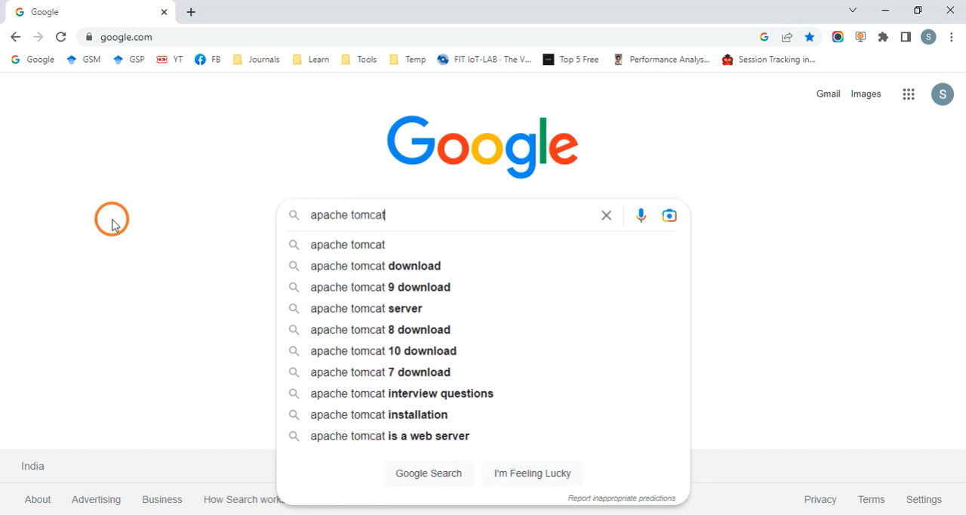
{"action": "type", "text": " download"}
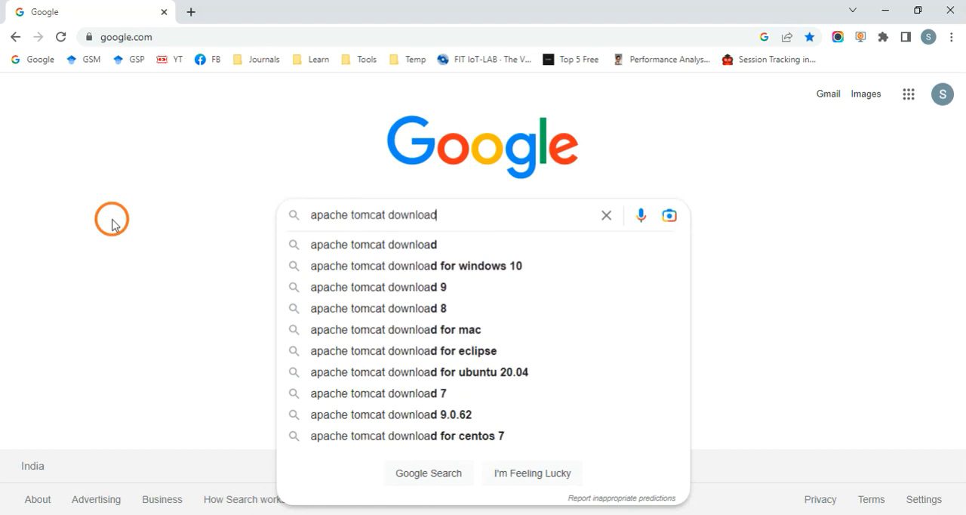
{"action": "key", "text": "Return"}
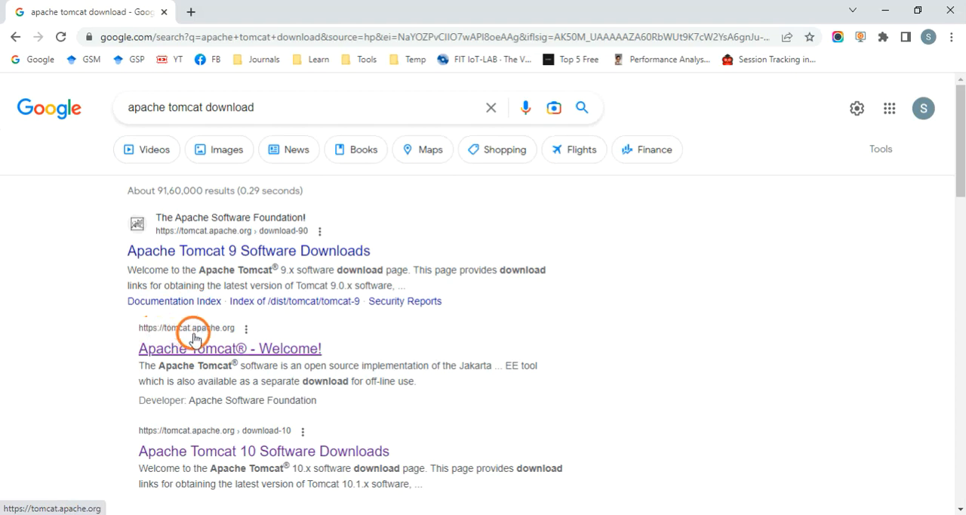
Step: Open the Apache Tomcat website's Tomcat 10 download page and find the 32-bit/64-bit Windows Service Installer under the 10.1.7 core binary distributions
{"action": "left_click", "coordinate": [232, 336]}
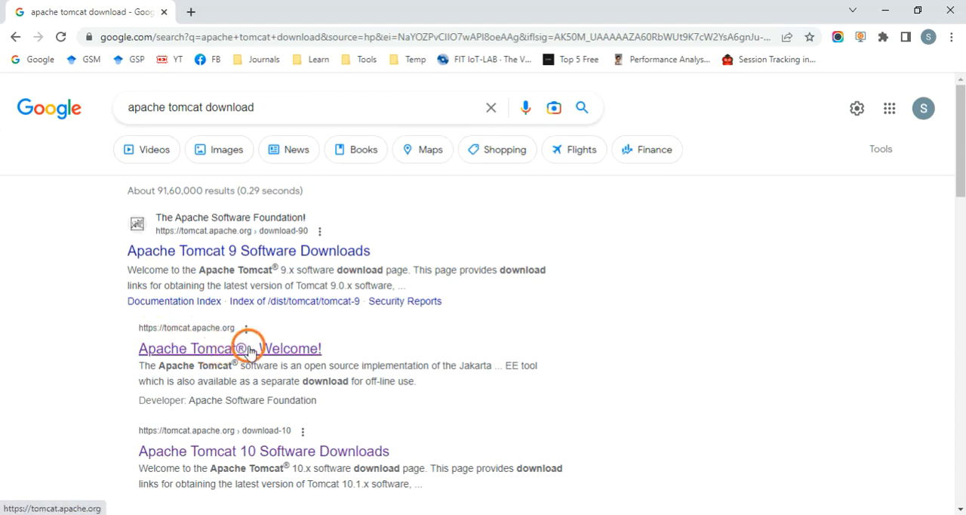
{"action": "left_click", "coordinate": [250, 351]}
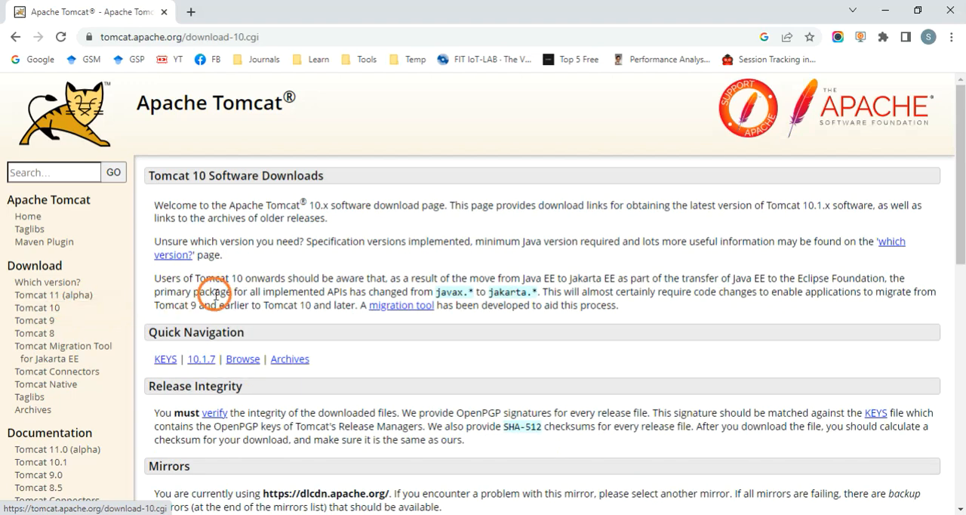
{"action": "scroll", "coordinate": [280, 280], "scroll_direction": "down", "scroll_amount": 2}
{"action": "scroll", "coordinate": [299, 270], "scroll_direction": "down", "scroll_amount": 4}
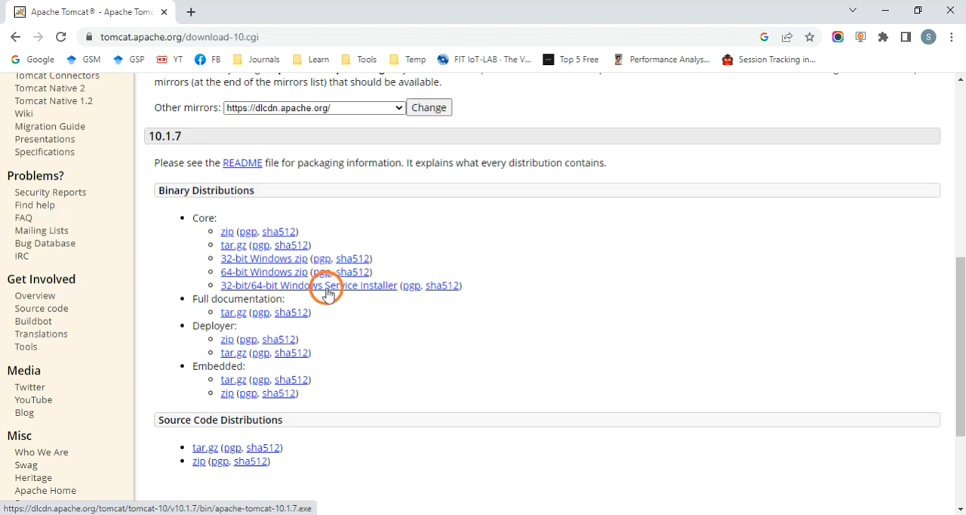
Step: Switch to File Explorer and launch the apache-tomcat-10.1 installer from the Soft folder on drive D, minimizing the other windows
{"action": "left_click", "coordinate": [219, 514]}
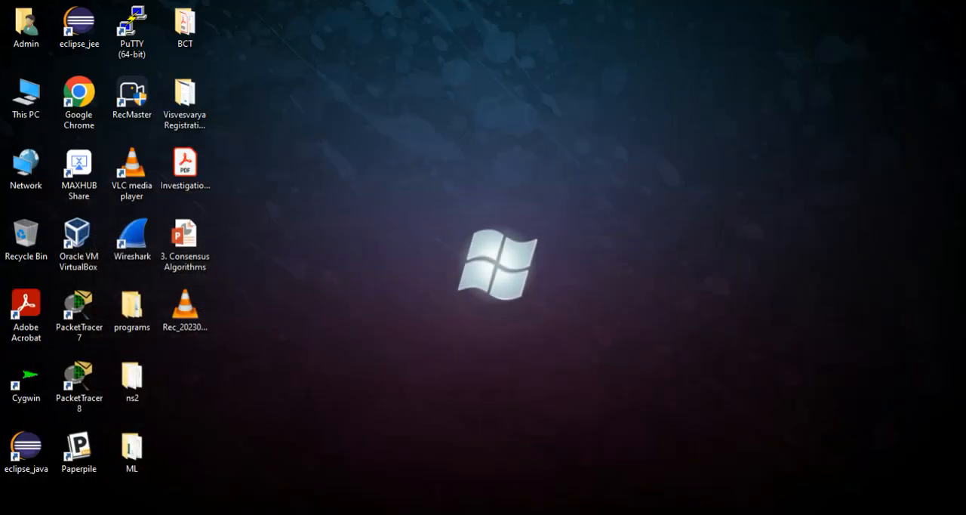
{"action": "left_click", "coordinate": [286, 514]}
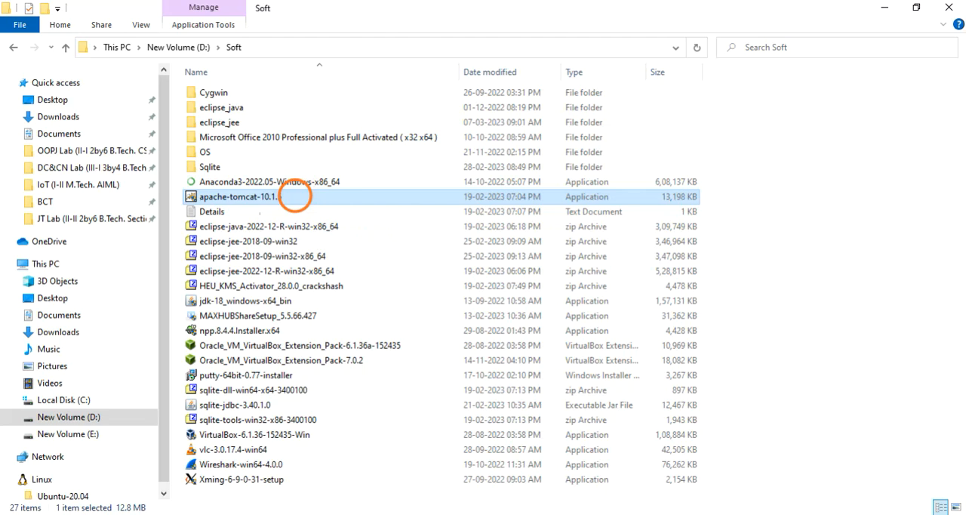
{"action": "left_click", "coordinate": [883, 8]}
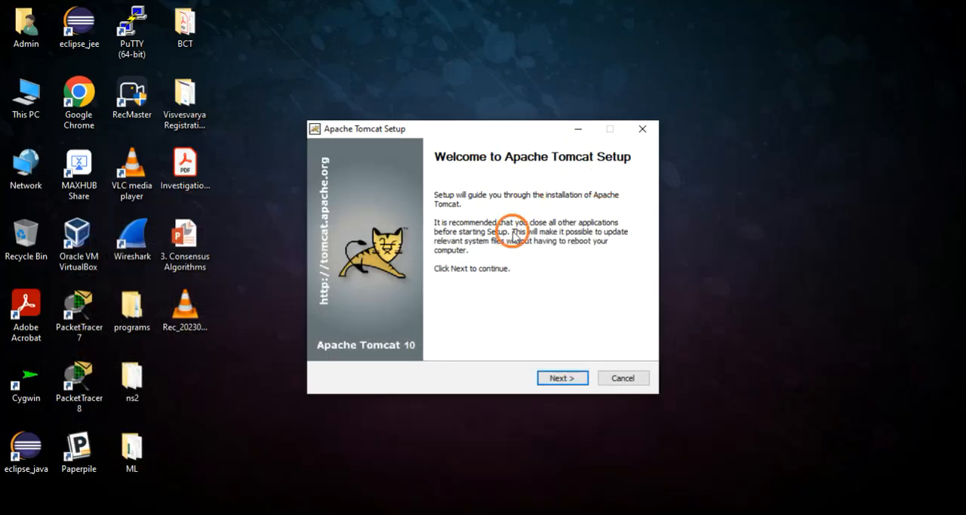
Step: Proceed past the Apache Tomcat Setup welcome page and accept the license agreement
{"action": "left_click", "coordinate": [578, 379]}
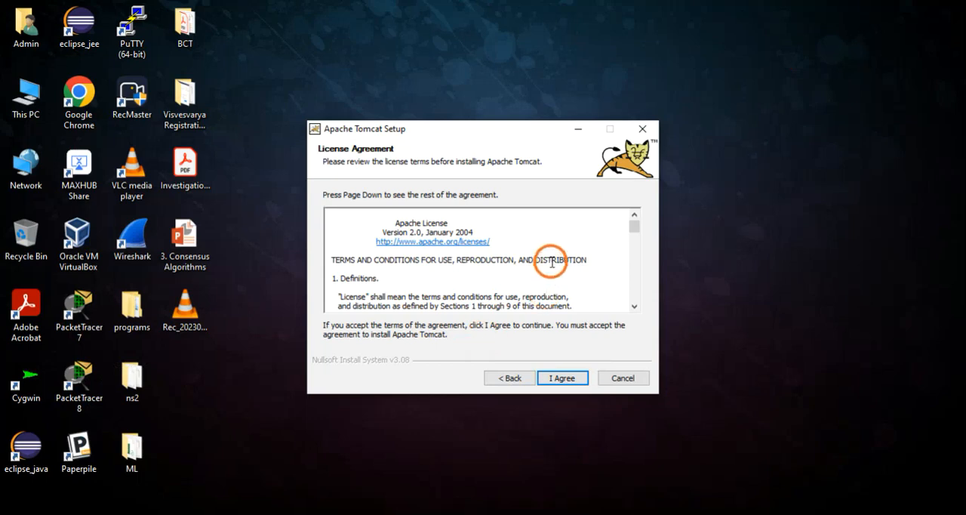
{"action": "scroll", "coordinate": [552, 263], "scroll_direction": "down", "scroll_amount": 2}
{"action": "scroll", "coordinate": [552, 262], "scroll_direction": "down", "scroll_amount": 2}
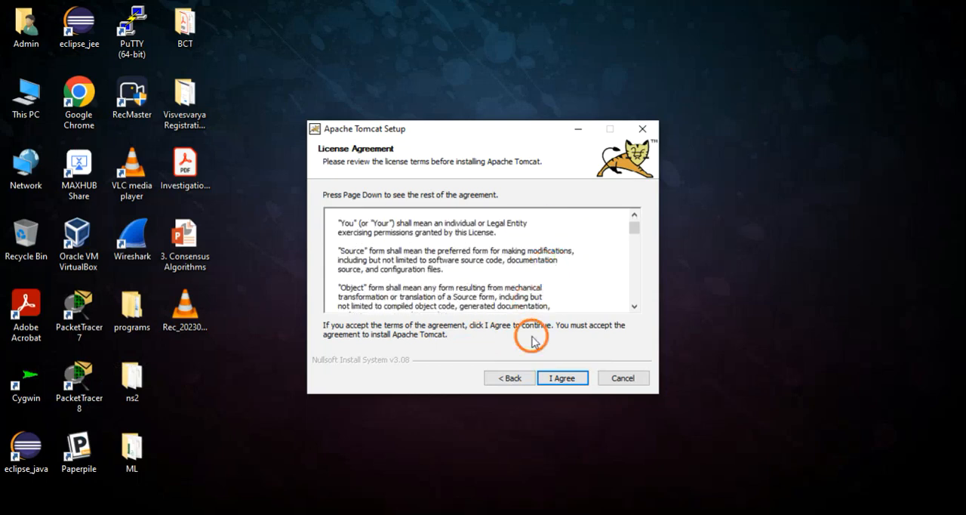
{"action": "left_click", "coordinate": [571, 380]}
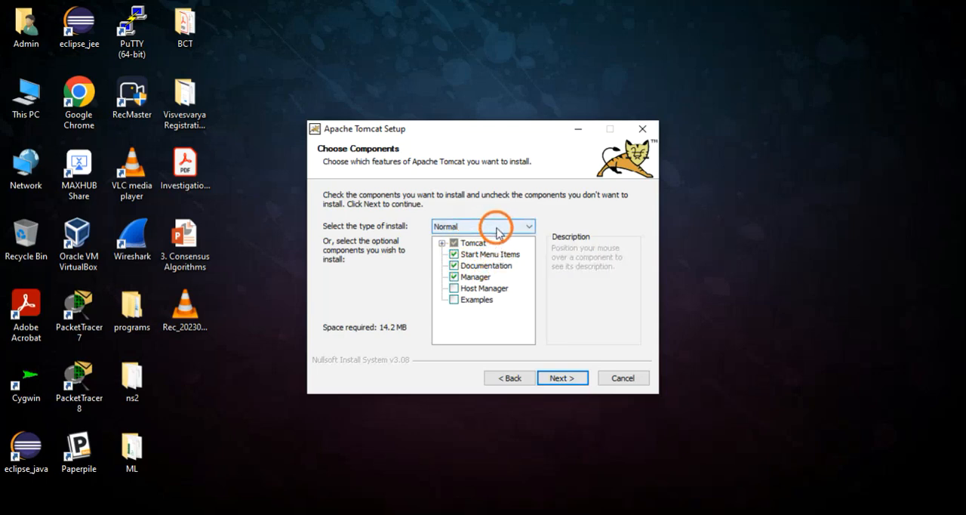
Step: Choose the Full install type for Tomcat and continue to the configuration options
{"action": "left_click", "coordinate": [529, 228]}
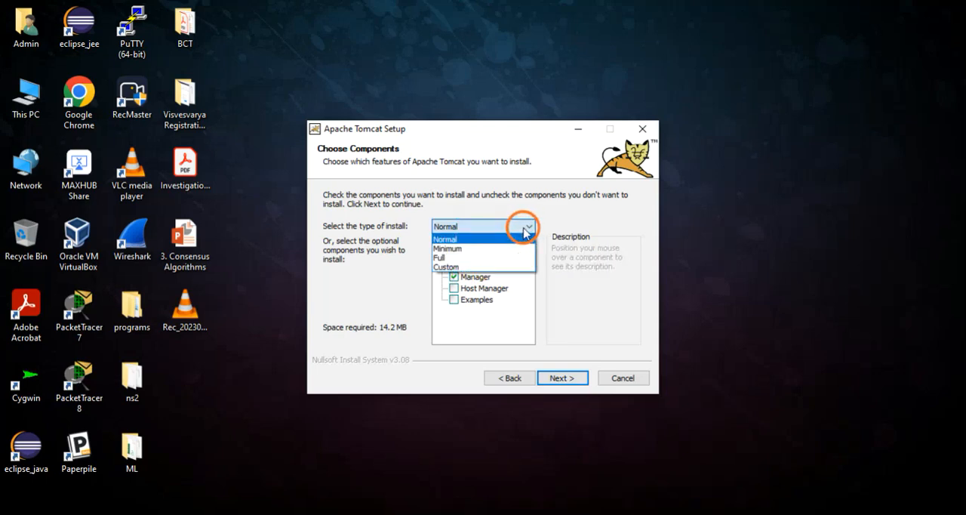
{"action": "left_click", "coordinate": [483, 259]}
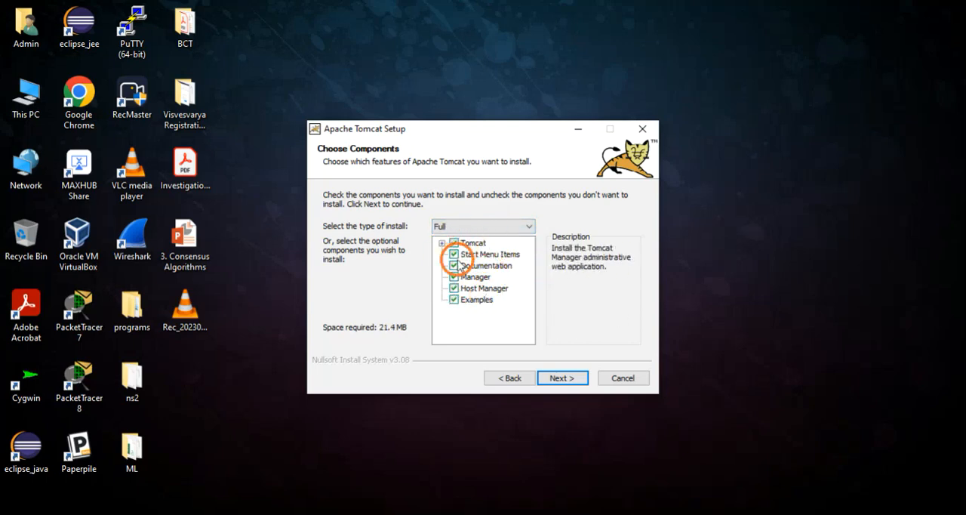
{"action": "left_click", "coordinate": [562, 377]}
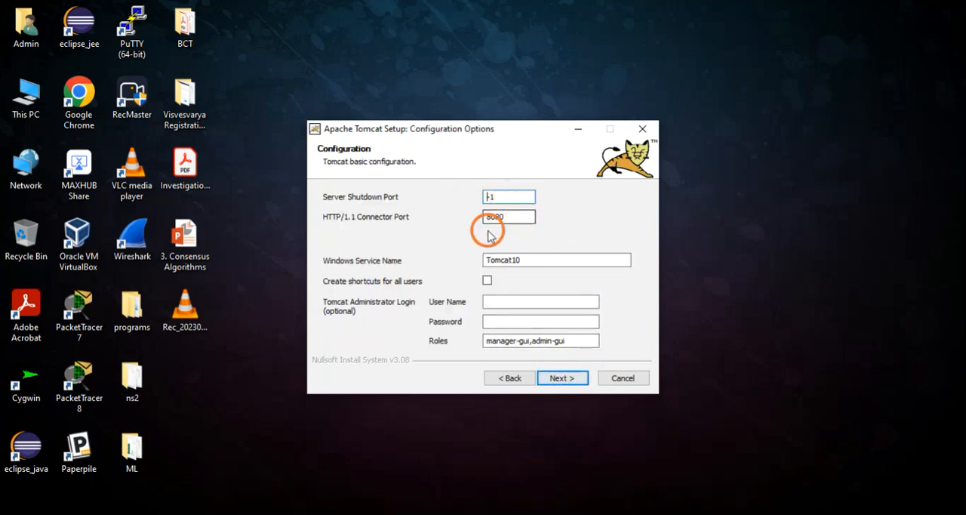
Step: Set the Tomcat administrator user name to admin, enter the administrator password, and submit the basic configuration
{"action": "left_click_drag", "start_coordinate": [503, 217], "coordinate": [479, 216]}
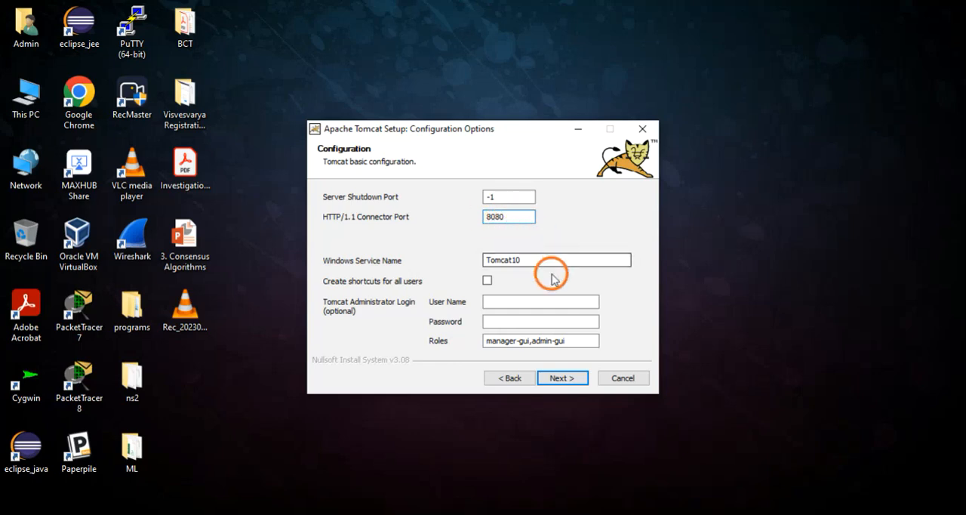
{"action": "left_click_drag", "start_coordinate": [532, 262], "coordinate": [486, 262]}
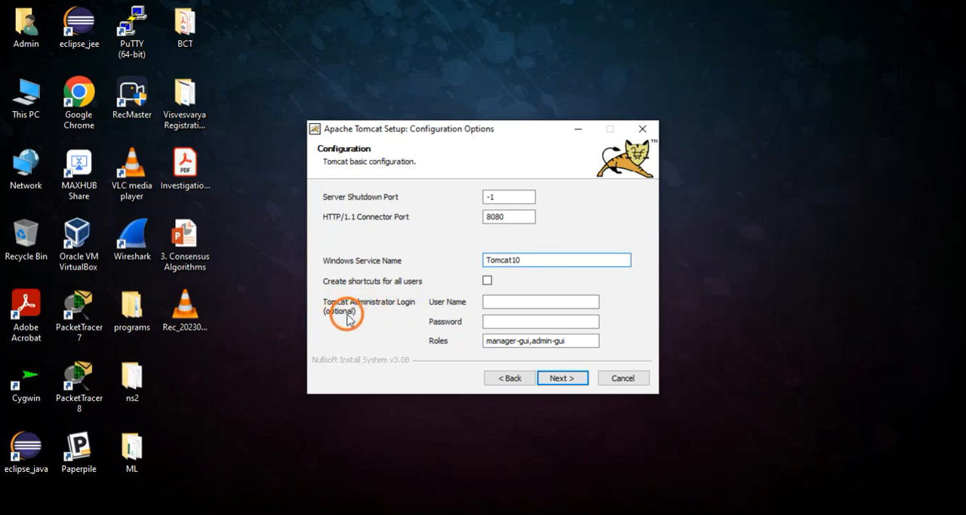
{"action": "left_click", "coordinate": [509, 301]}
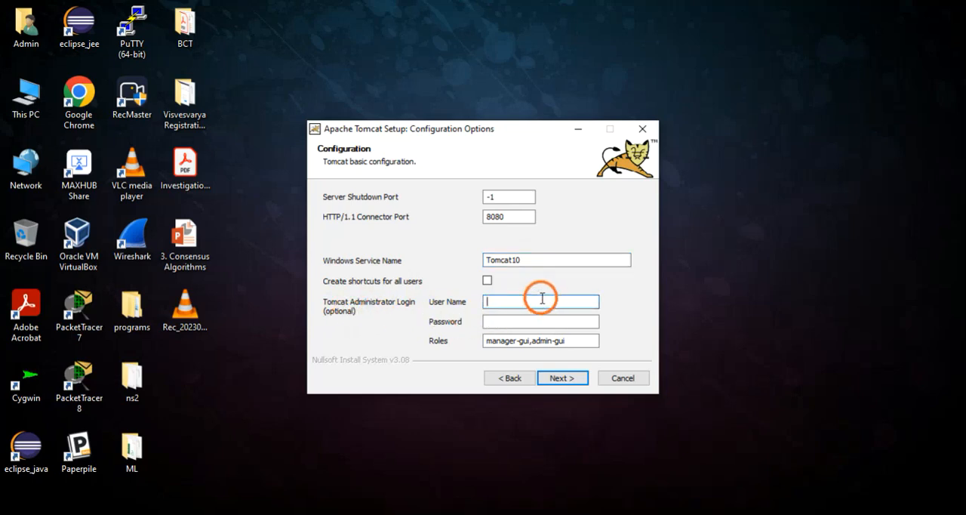
{"action": "left_click", "coordinate": [514, 320]}
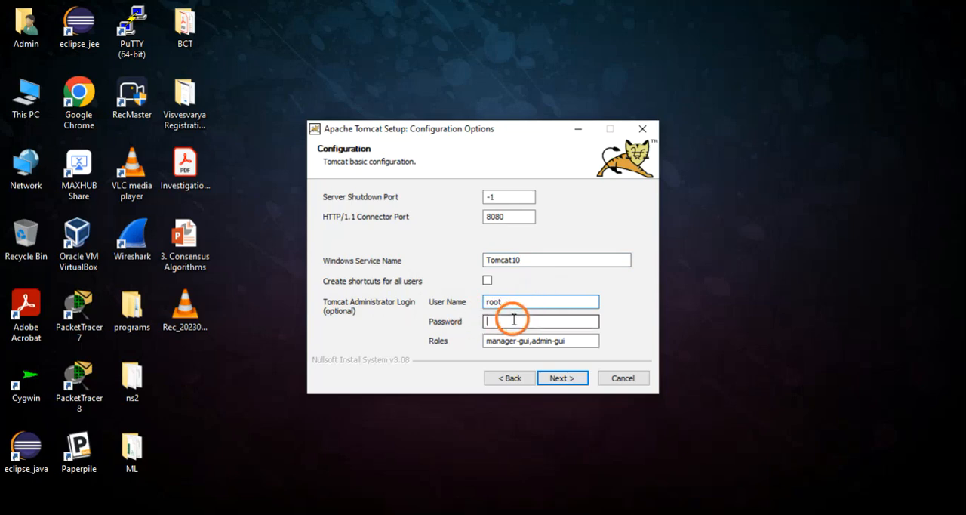
{"action": "type", "text": "●"}
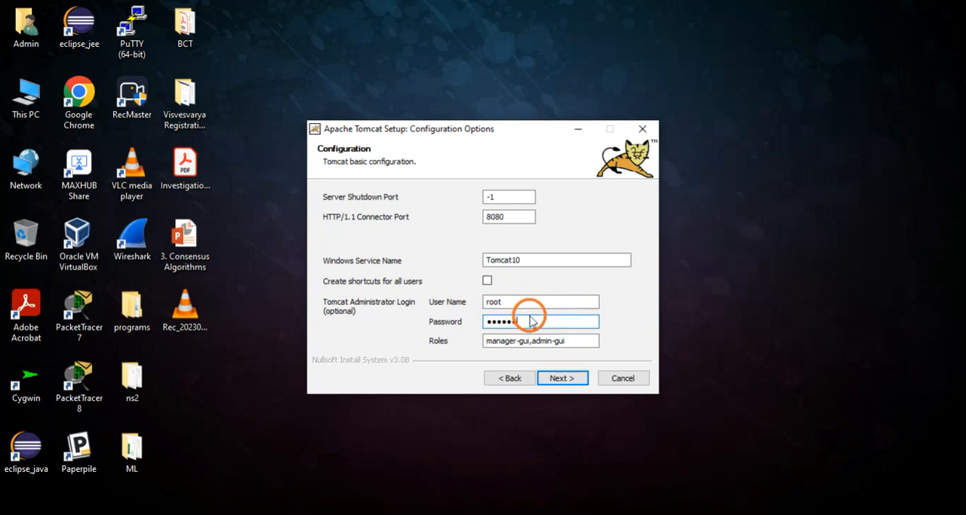
{"action": "double_click", "coordinate": [489, 301]}
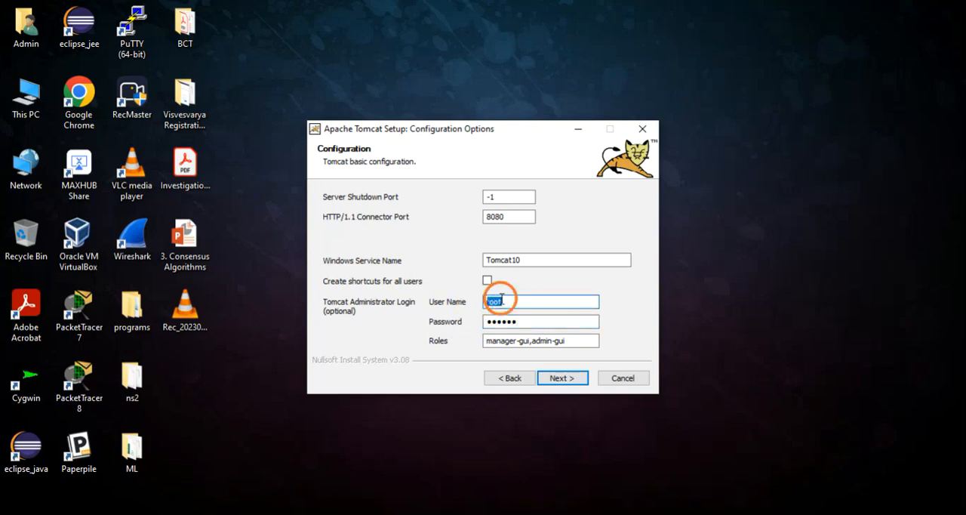
{"action": "type", "text": "admin"}
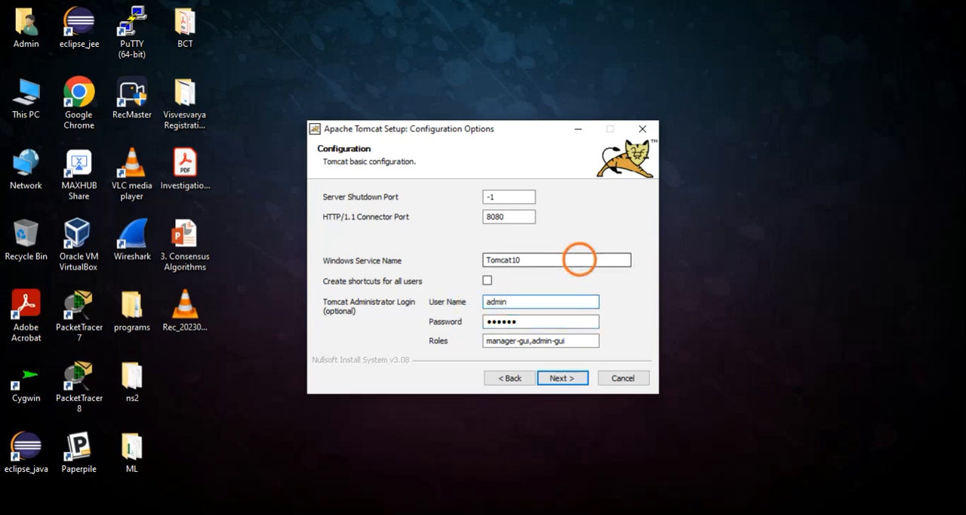
{"action": "left_click", "coordinate": [561, 382]}
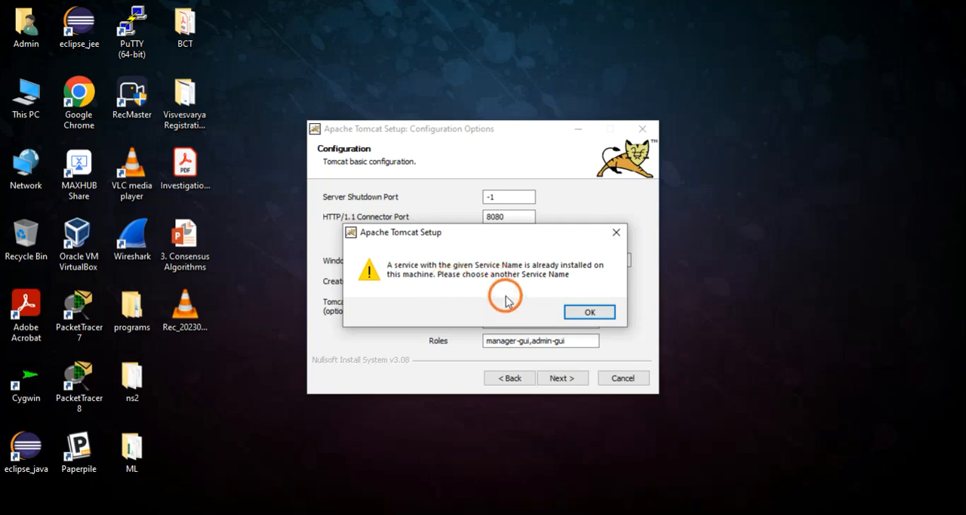
Step: Dismiss the service name warning and quit Apache Tomcat Setup
{"action": "left_click", "coordinate": [616, 232]}
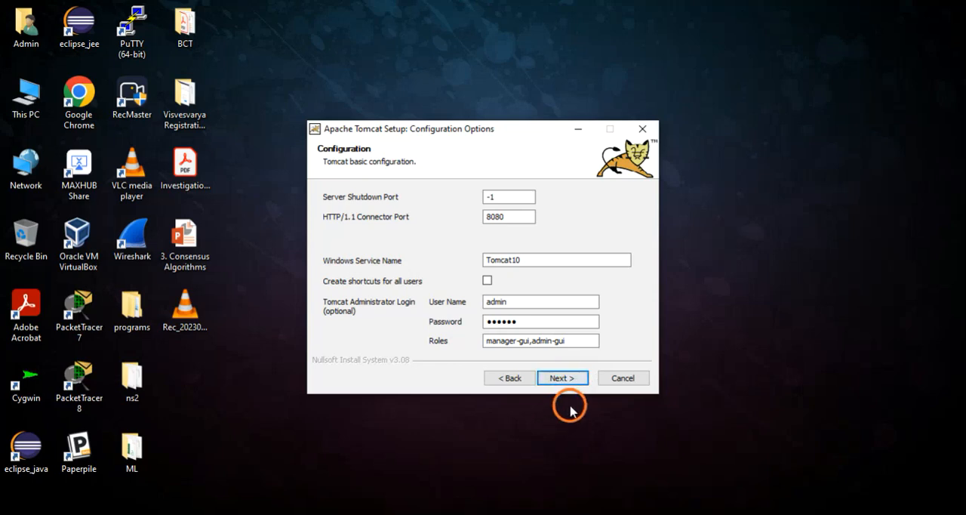
{"action": "left_click", "coordinate": [622, 378]}
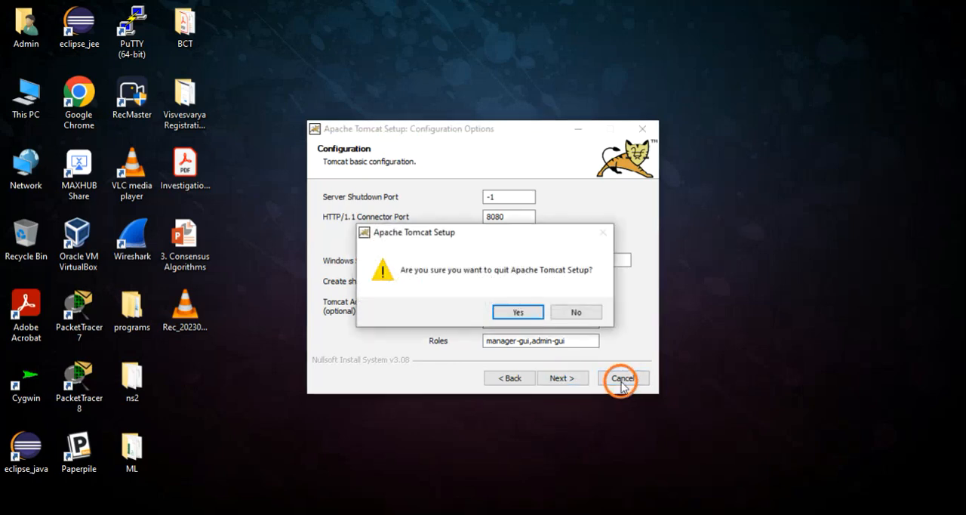
{"action": "left_click", "coordinate": [518, 311]}
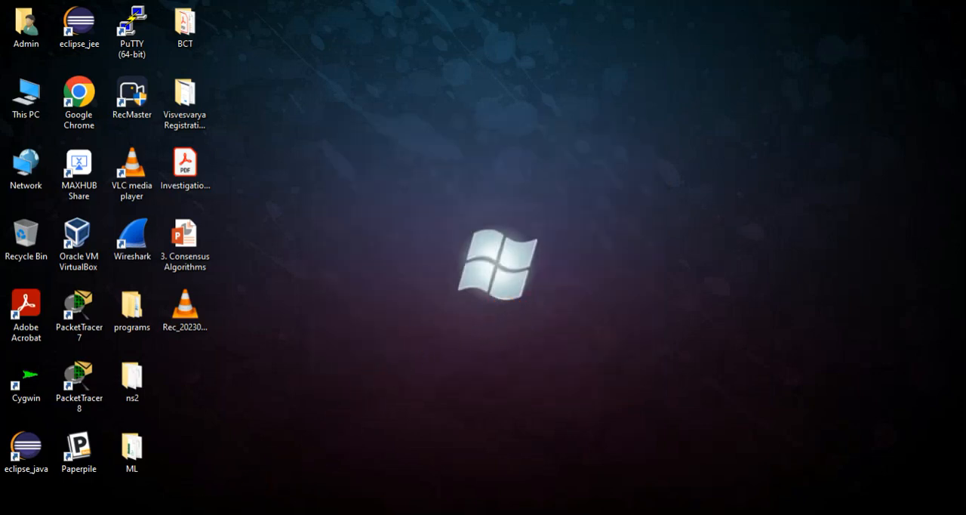
Step: Switch to Chrome and load localhost:8080 in a new tab to check the Tomcat server
{"action": "left_click", "coordinate": [207, 514]}
{"action": "left_click", "coordinate": [191, 12]}
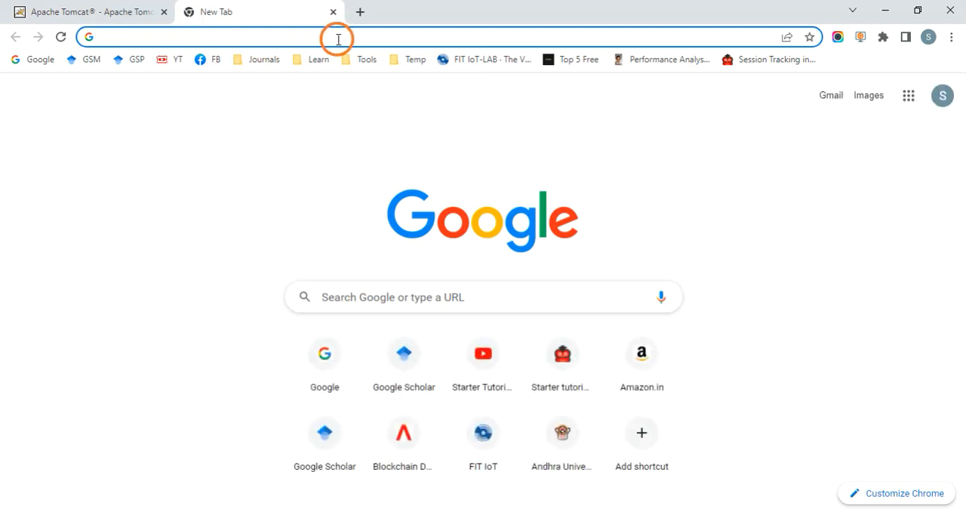
{"action": "type", "text": "localhost"}
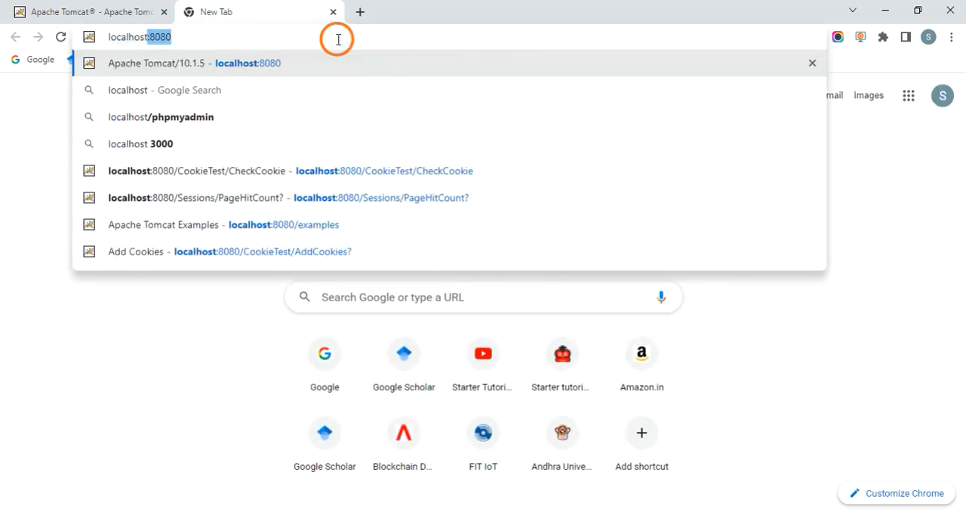
{"action": "type", "text": ":"}
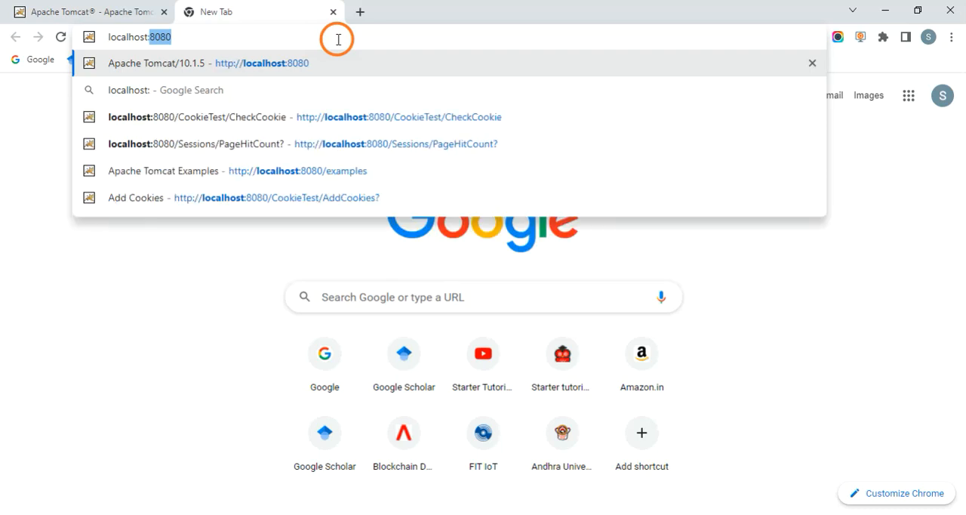
{"action": "type", "text": "8080"}
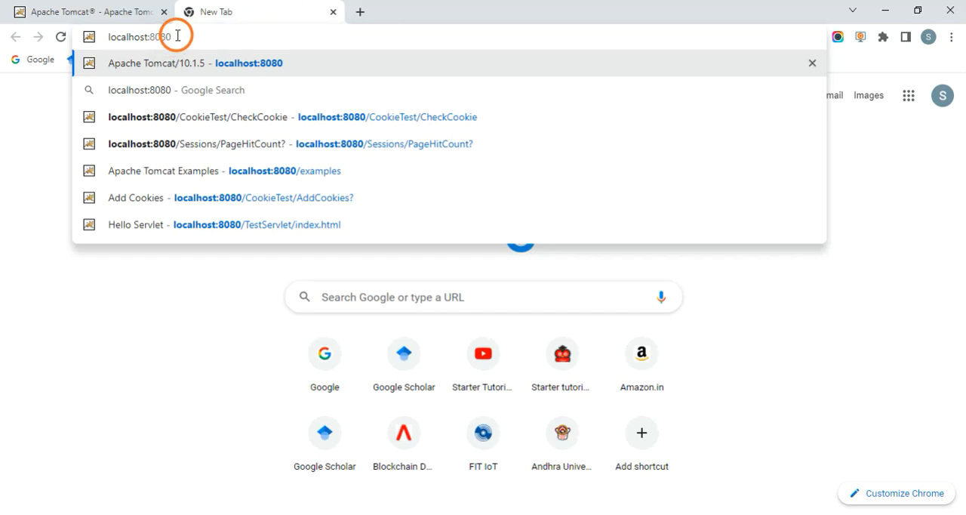
{"action": "left_click_drag", "start_coordinate": [172, 37], "coordinate": [151, 36]}
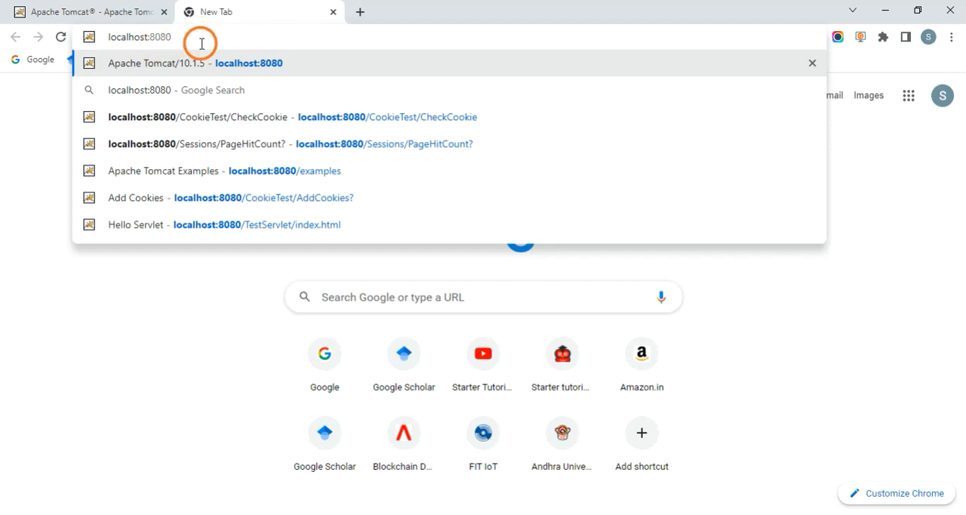
{"action": "double_click", "coordinate": [123, 38]}
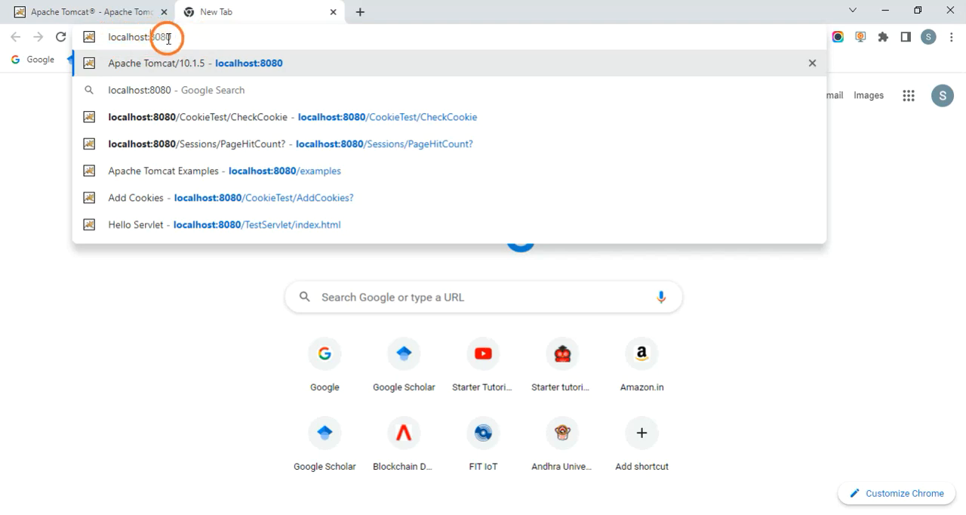
{"action": "key", "text": "Return"}
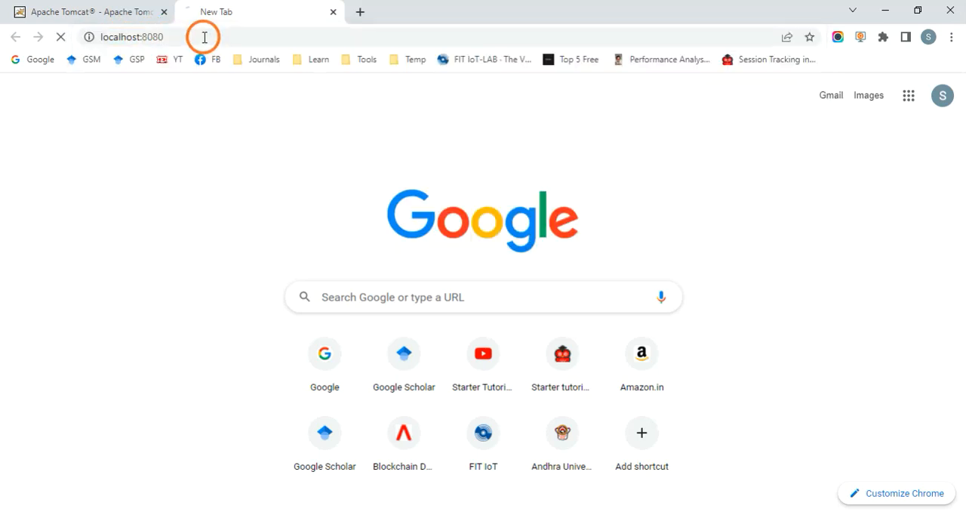